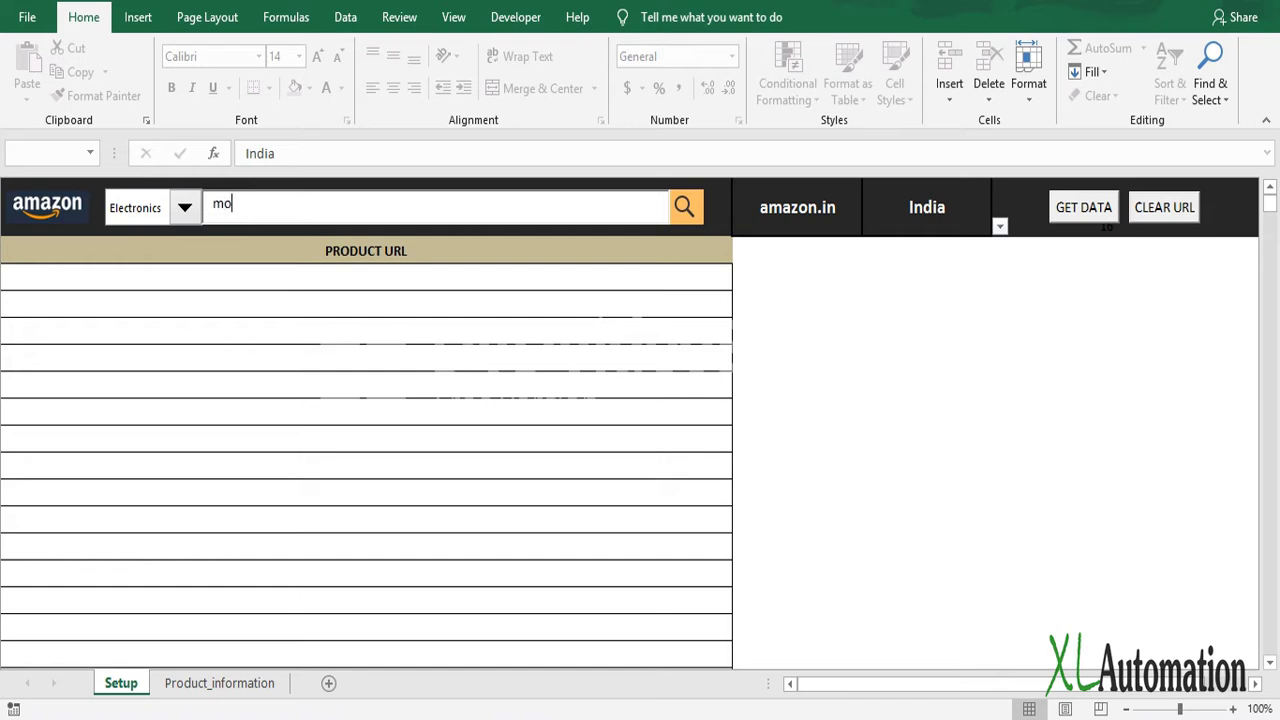
# Step: Load the product URLs for the amazon.in search "mobile back cover" and close the completion message
pyautogui.press('Return')
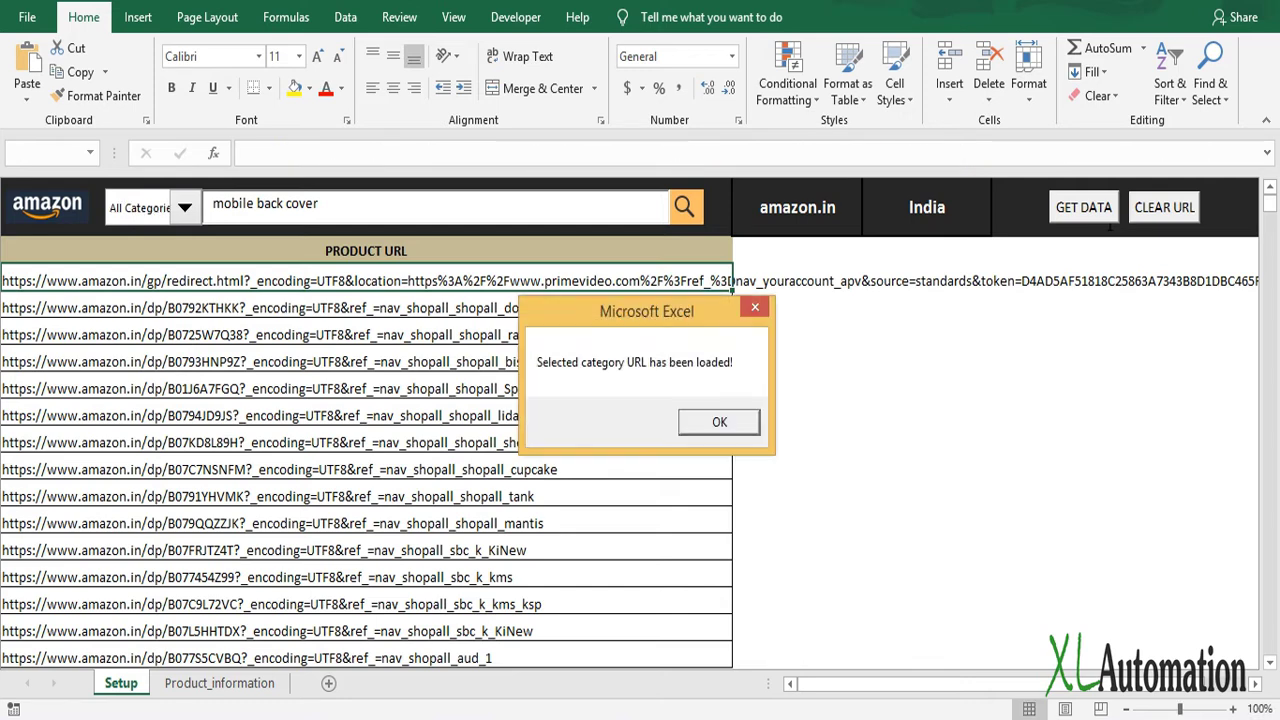
pyautogui.press('Return')
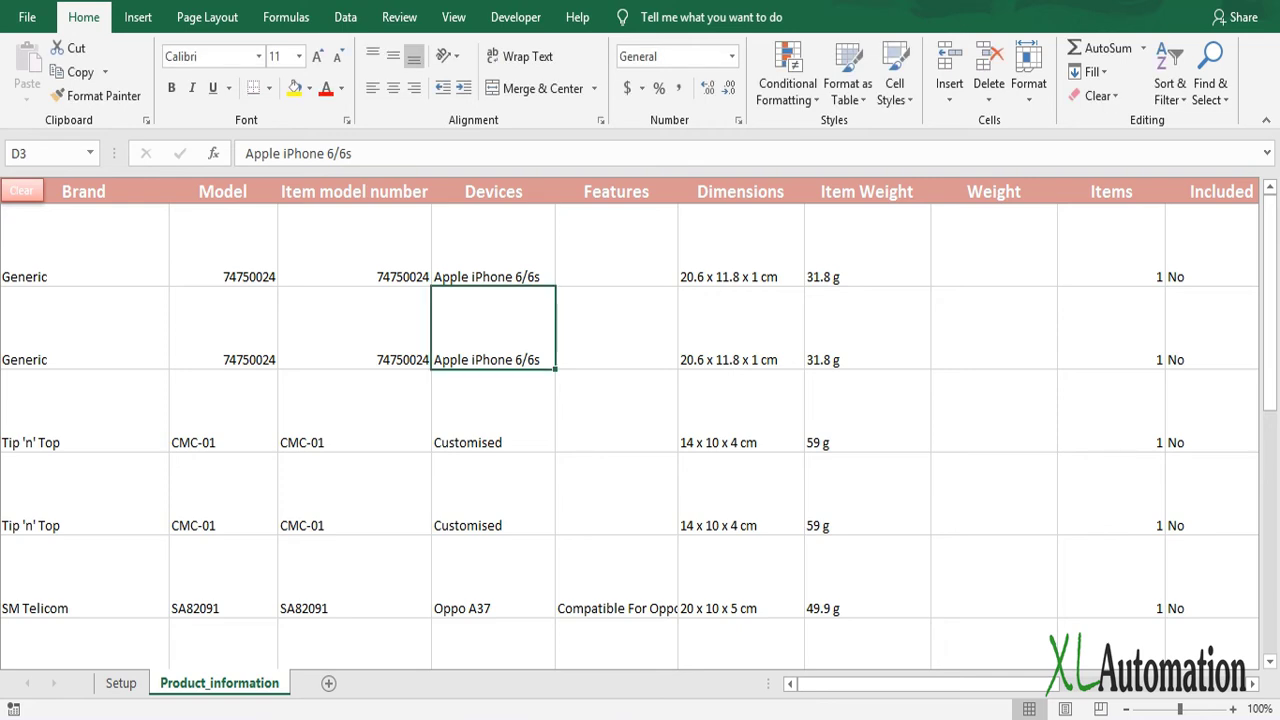
# Step: Examine the first product's details in row 2 of the Product_information sheet, from Brand through Available
pyautogui.click(84, 328)
pyautogui.click(84, 245)
pyautogui.click(223, 245)
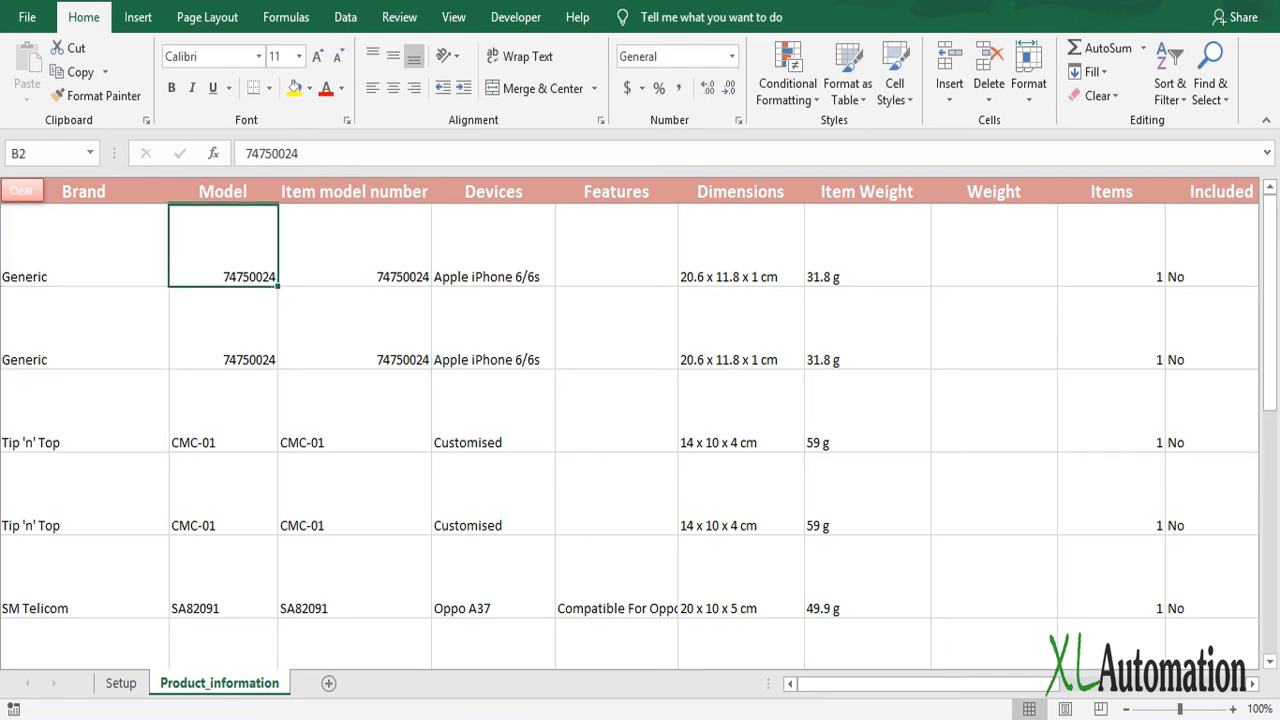
pyautogui.press('Right')
pyautogui.press('Right')
pyautogui.press('Right')
pyautogui.press('Right')
pyautogui.press('Right')
pyautogui.press('Right')
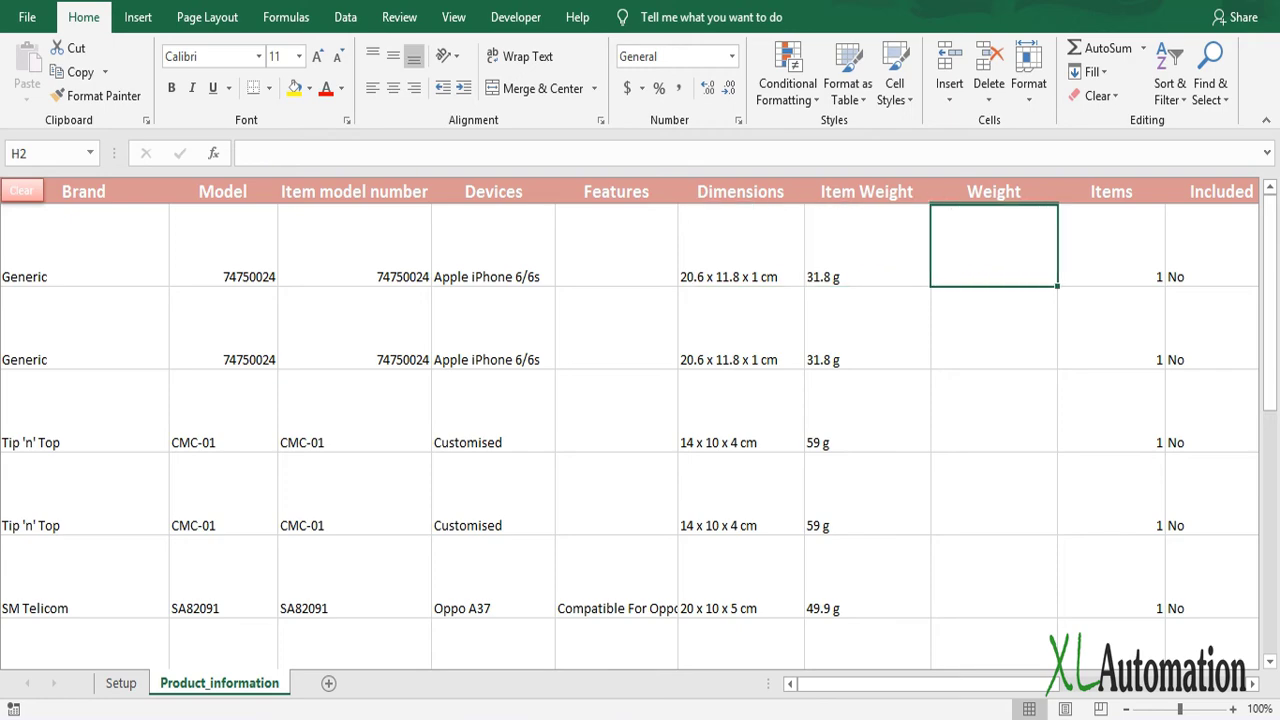
pyautogui.press('Right')
pyautogui.press('Right')
pyautogui.press('Right')
pyautogui.press('Right')
pyautogui.press('Right')
pyautogui.press('Right')
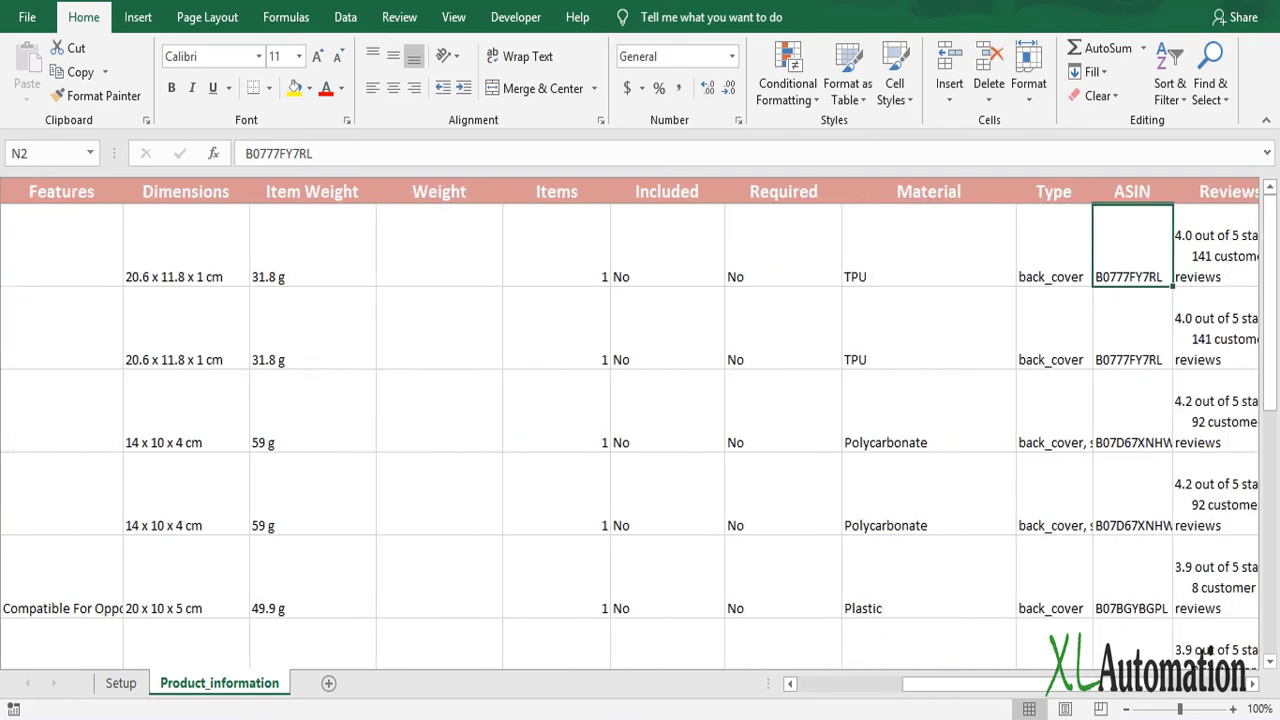
pyautogui.press('Right')
pyautogui.press('Right')
pyautogui.press('Right')
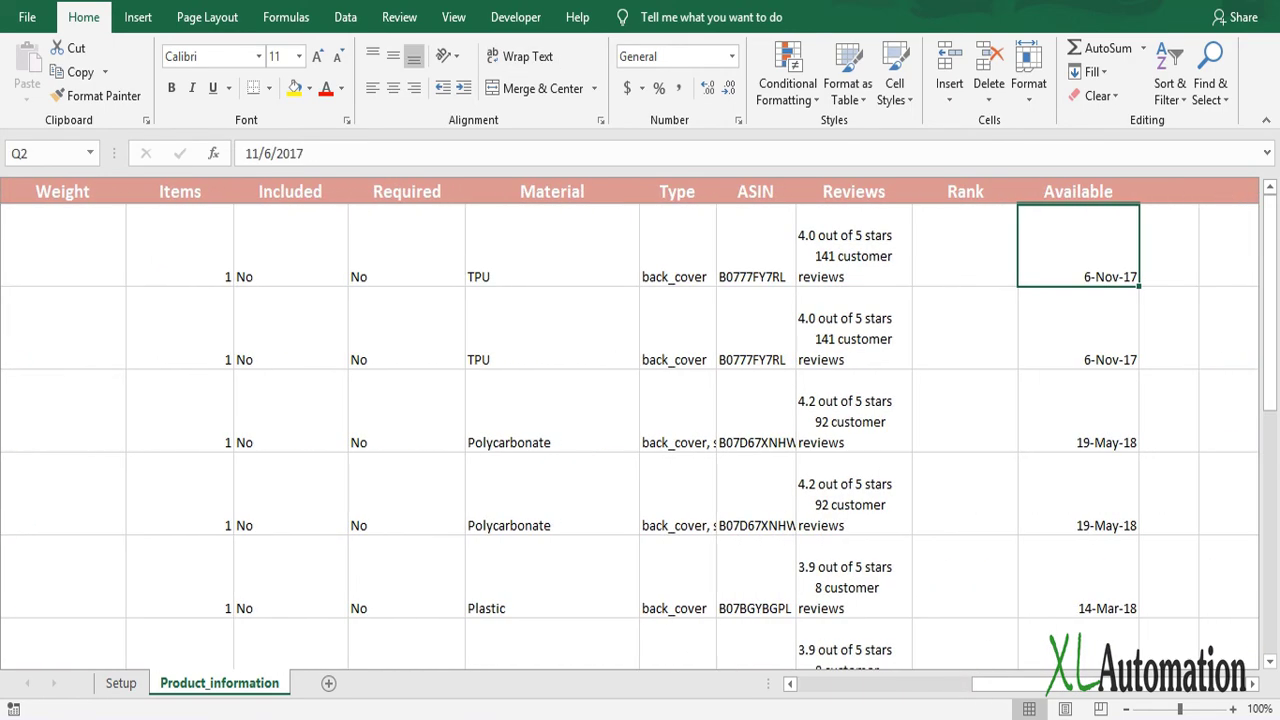
pyautogui.press('Right')
# Step: Review the first product's row again from the Available date back to the Brand cell
pyautogui.press('Left')
pyautogui.press('Left')
pyautogui.press('Left')
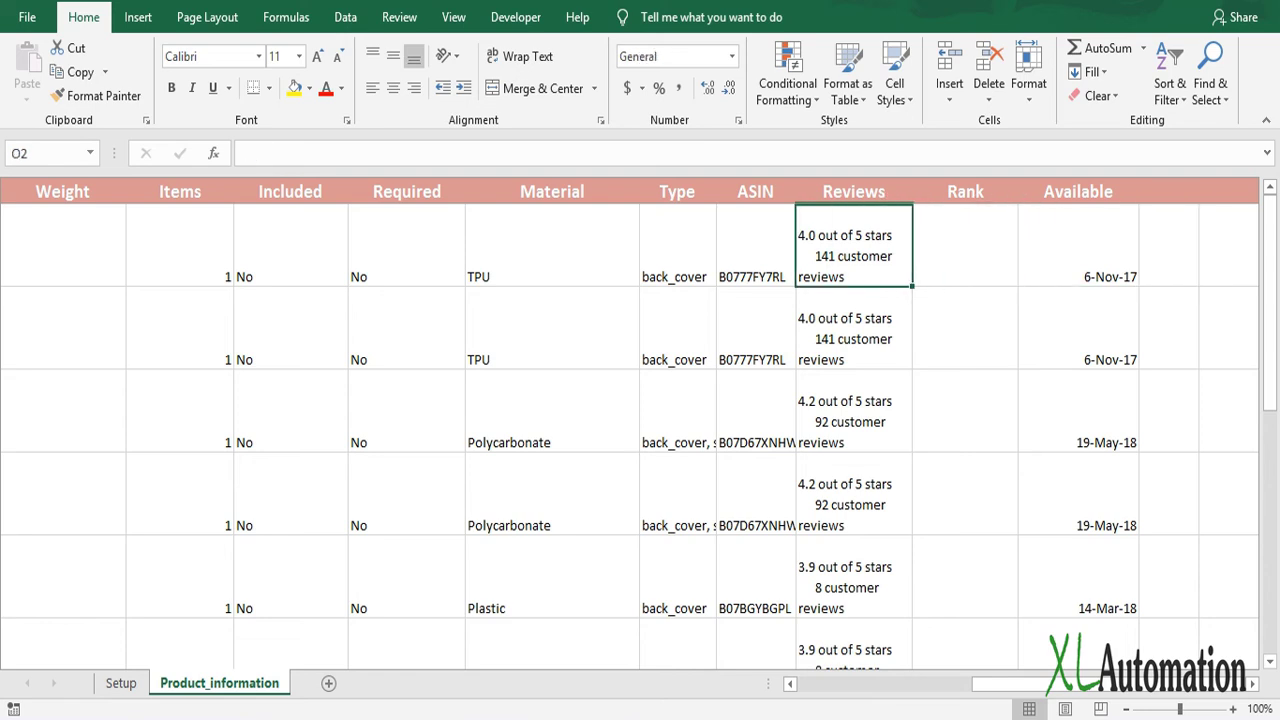
pyautogui.press('Left')
pyautogui.press('Left')
pyautogui.press('Left')
pyautogui.press('Left')
pyautogui.press('Left')
pyautogui.press('Left')
pyautogui.press('Left')
pyautogui.press('Left')
pyautogui.press('Home')
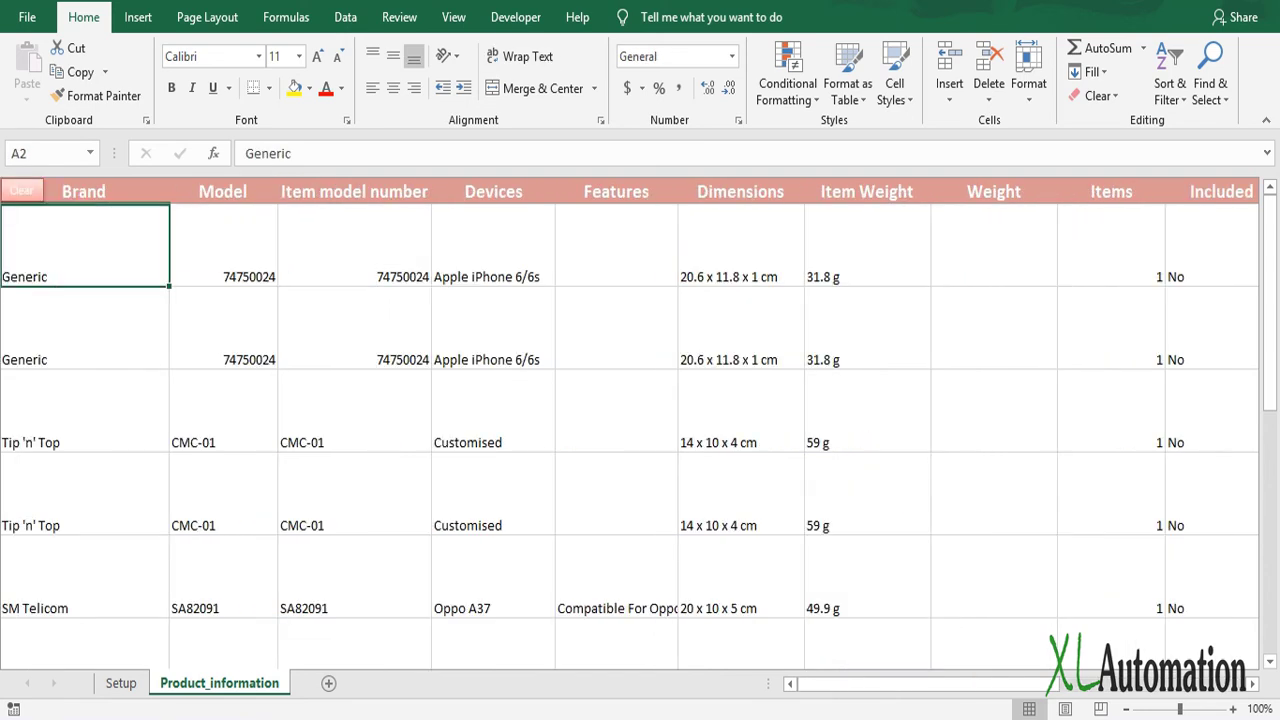
# Step: Examine the second Tip 'n' Top product row across all columns from Brand to Available
pyautogui.press('Down')
pyautogui.press('Down')
pyautogui.press('Down')
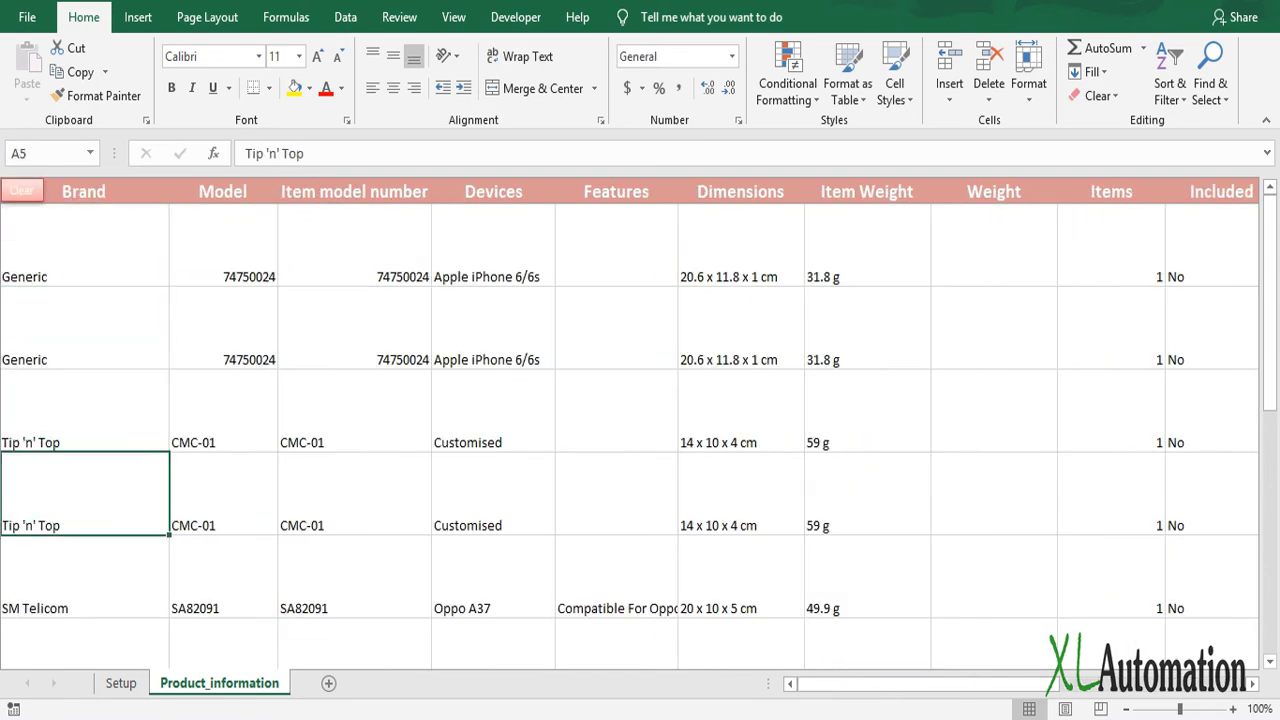
pyautogui.press('Down')
pyautogui.press('Up')
pyautogui.press('Right')
pyautogui.press('Right')
pyautogui.press('Right')
pyautogui.press('Right')
pyautogui.press('Right')
pyautogui.press('Right')
pyautogui.press('Right')
pyautogui.press('Right')
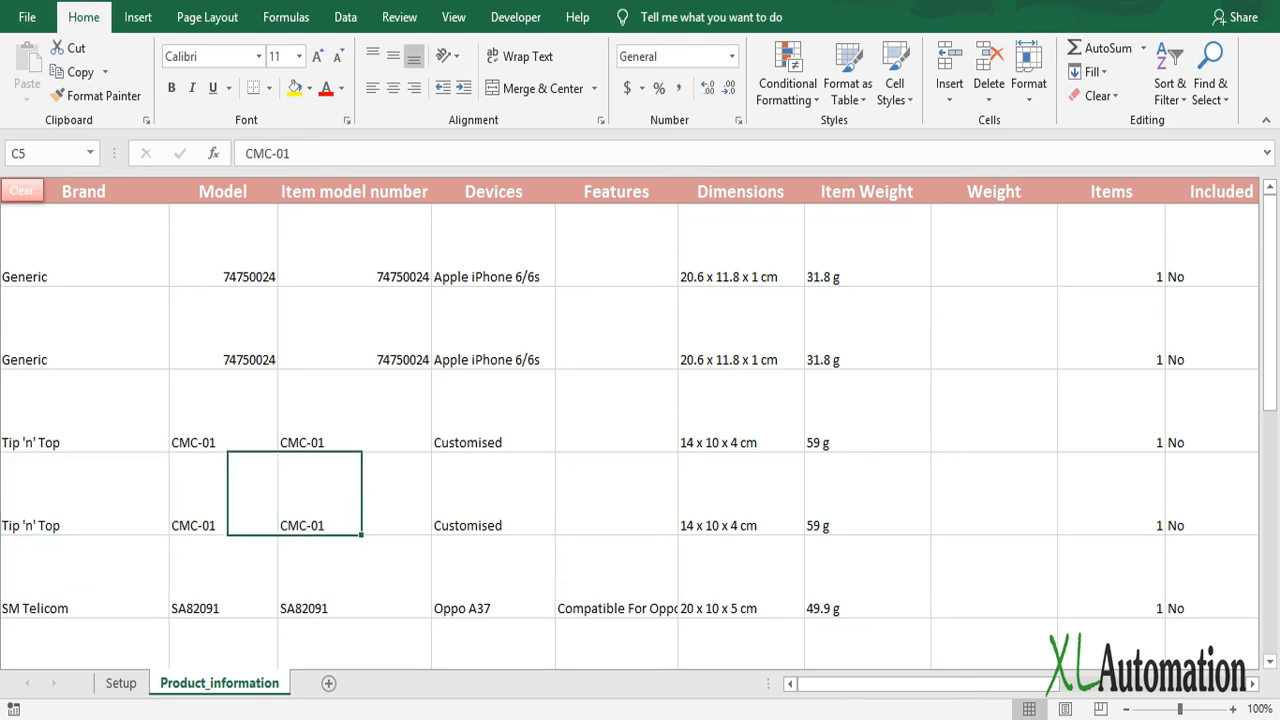
pyautogui.press('Right')
pyautogui.press('Right')
pyautogui.press('Right')
pyautogui.press('Right')
pyautogui.press('Right')
pyautogui.press('Right')
pyautogui.press('Right')
pyautogui.press('Right')
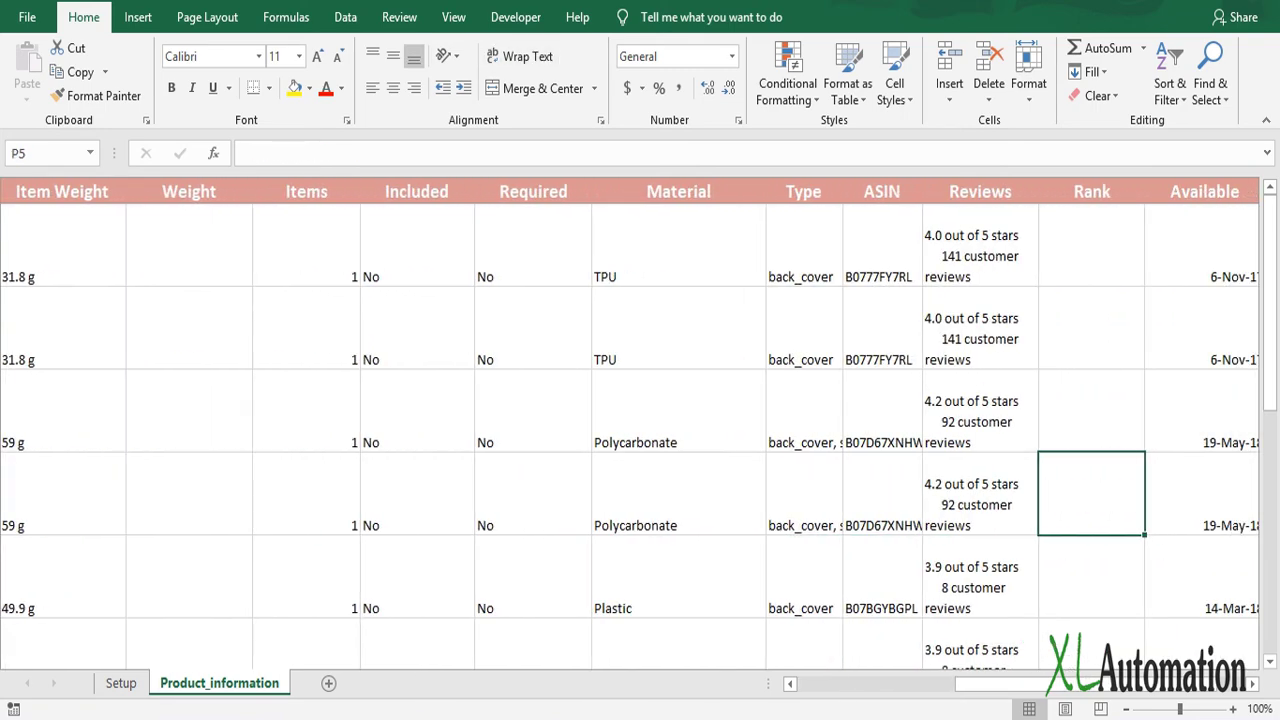
pyautogui.press('Right')
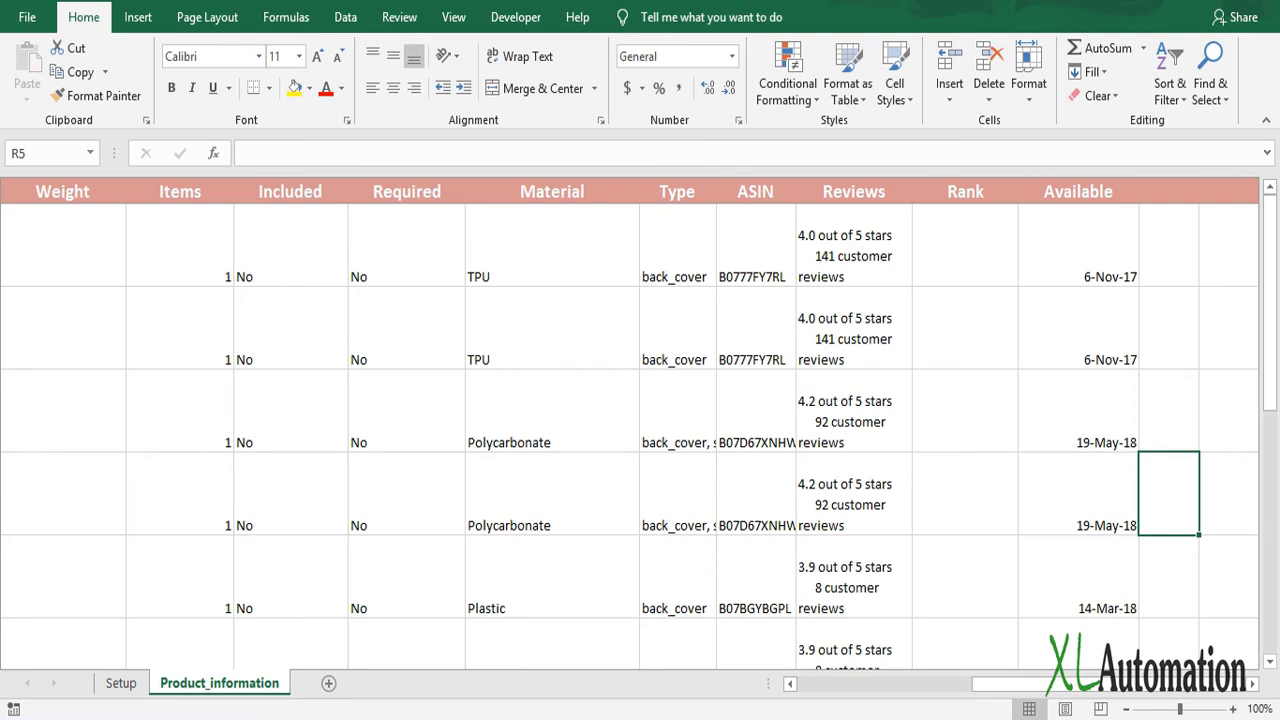
# Step: Look down the Brand column from the SM Telicom rows to the end of the product list
pyautogui.press('Left')
pyautogui.press('Home')
pyautogui.press('Down')
pyautogui.press('Down')
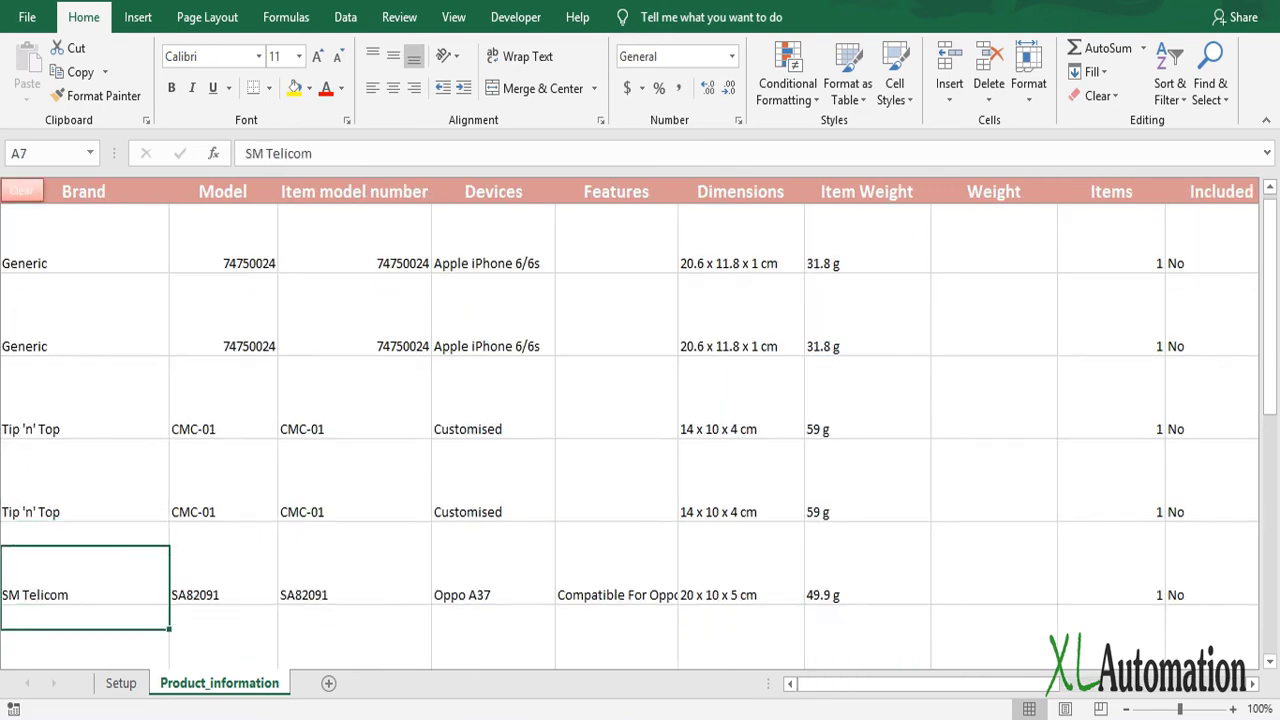
pyautogui.press('Down')
pyautogui.press('Down')
pyautogui.press('Down')
pyautogui.press('Down')
pyautogui.press('Down')
pyautogui.press('Down')
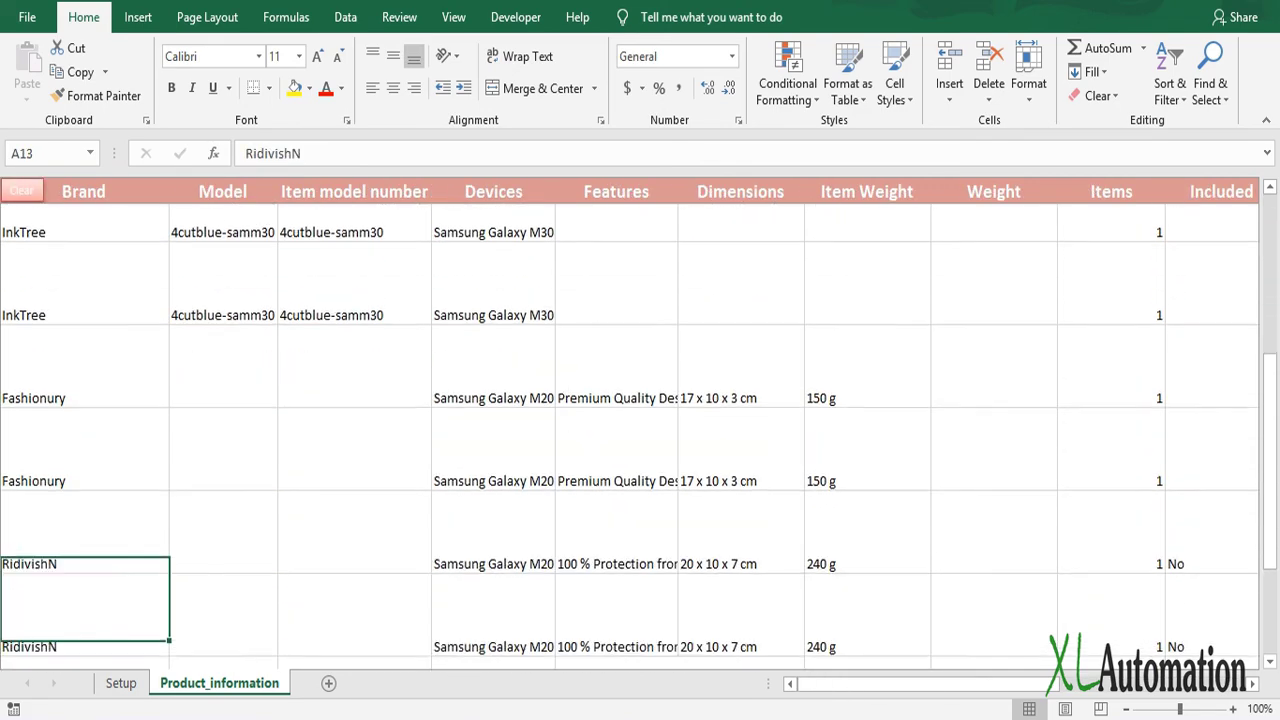
pyautogui.press('Down')
pyautogui.press('Down')
pyautogui.press('Down')
pyautogui.press('Down')
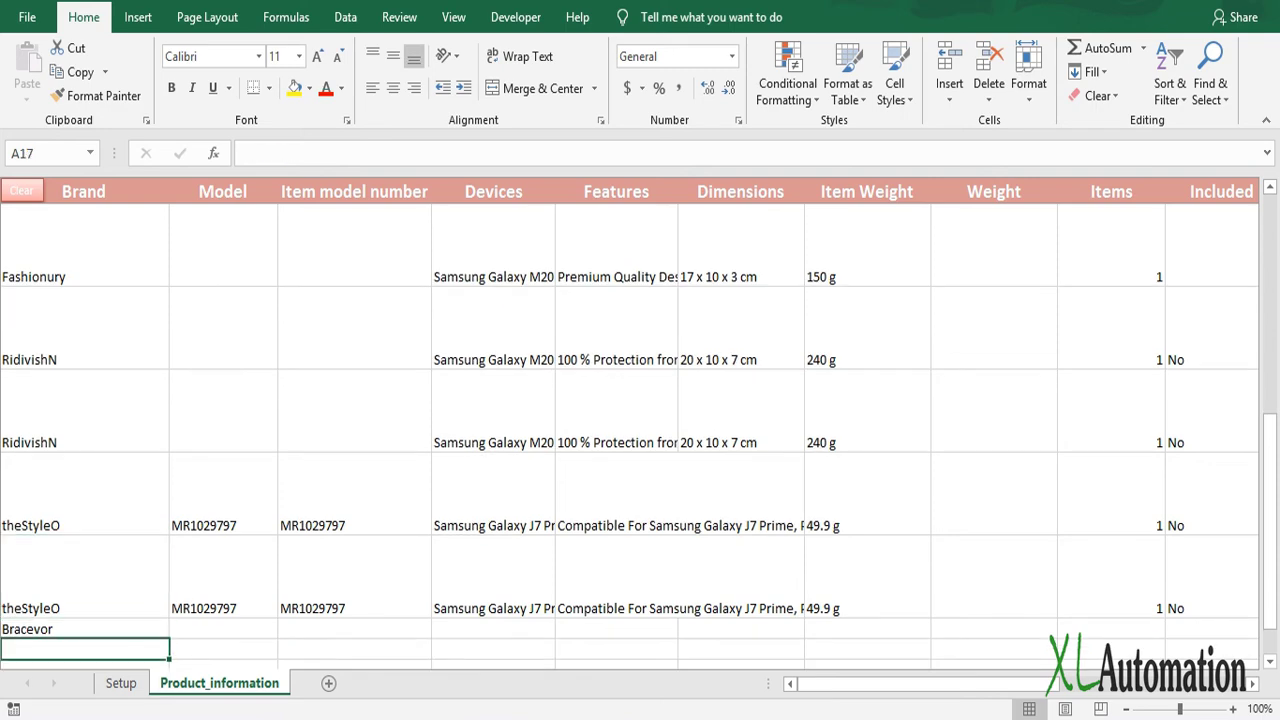
# Step: Examine the details of the last theStyleO product in row 15 from Brand across to the final columns
pyautogui.press('Up')
pyautogui.press('Up')
pyautogui.press('Right')
pyautogui.press('Right')
pyautogui.press('Right')
pyautogui.press('Right')
pyautogui.press('Right')
pyautogui.press('Right')
pyautogui.press('Right')
pyautogui.press('Right')
pyautogui.press('Right')
pyautogui.press('Right')
pyautogui.press('Right')
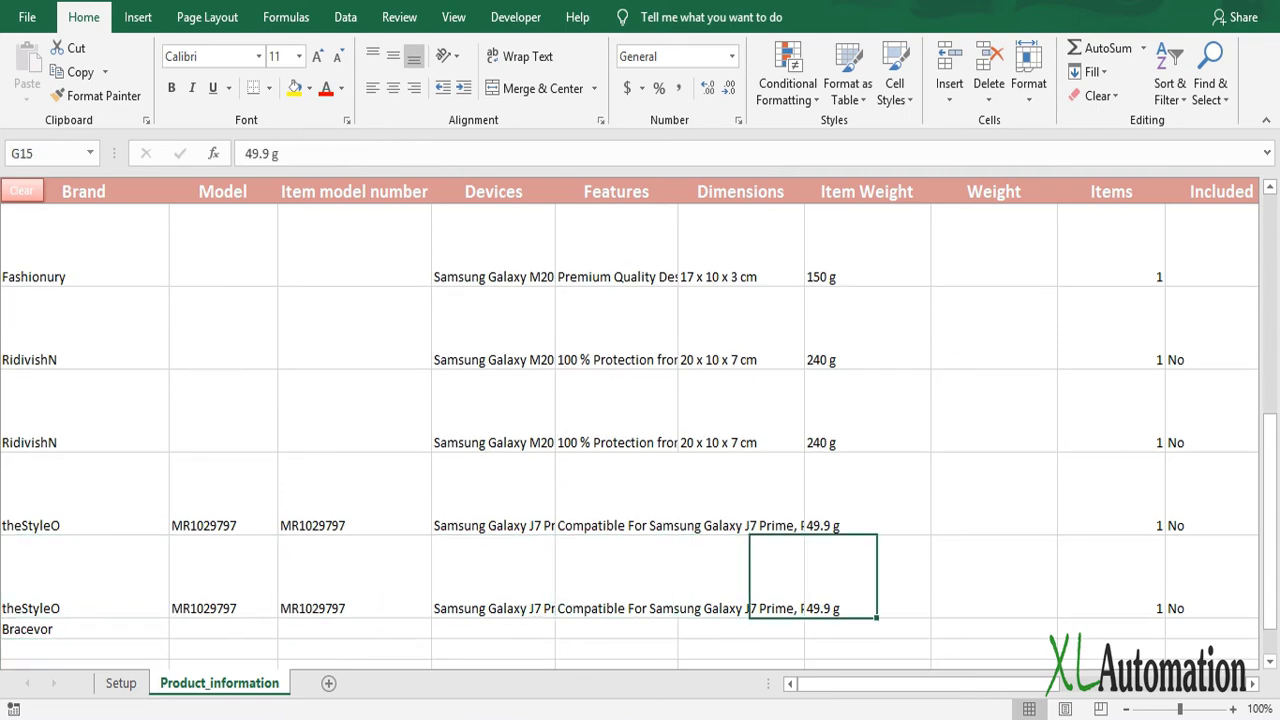
pyautogui.press('Right')
pyautogui.press('Right')
pyautogui.press('Right')
pyautogui.press('Right')
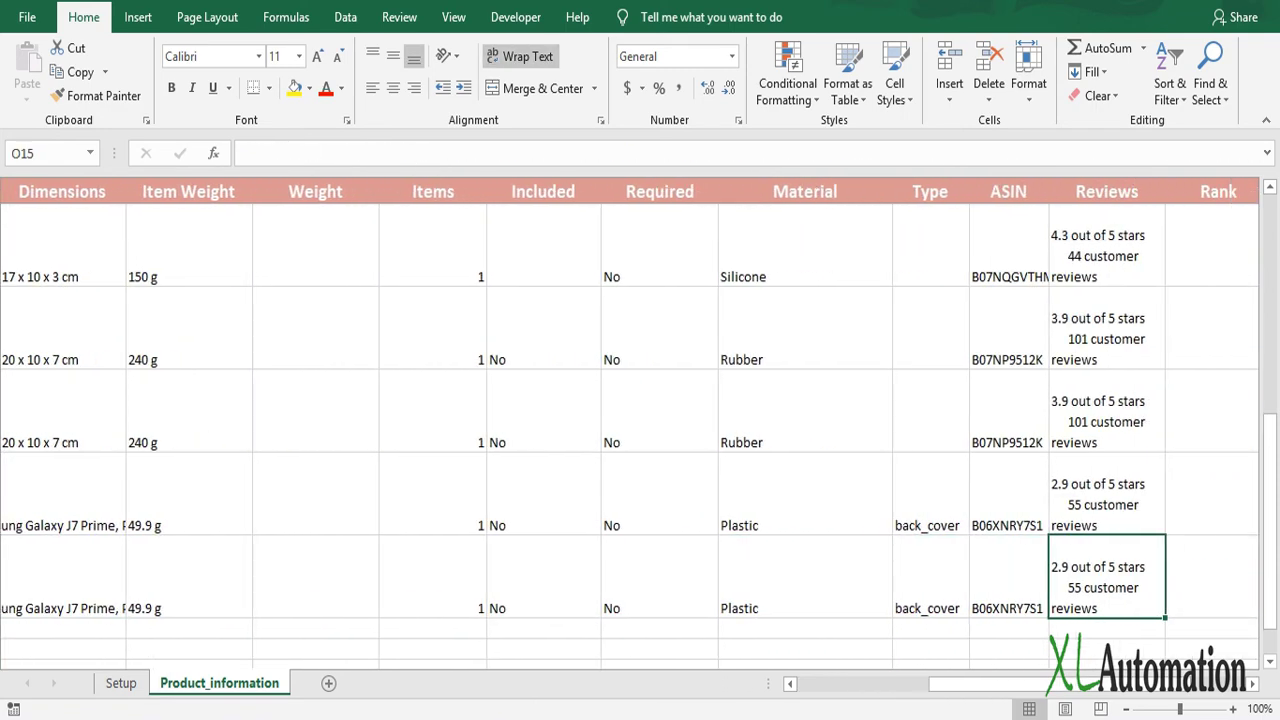
# Step: Inspect the contents of the Reviews cell in the last theStyleO row without changing it
pyautogui.press('Left')
pyautogui.press('Left')
pyautogui.press('Left')
pyautogui.press('Left')
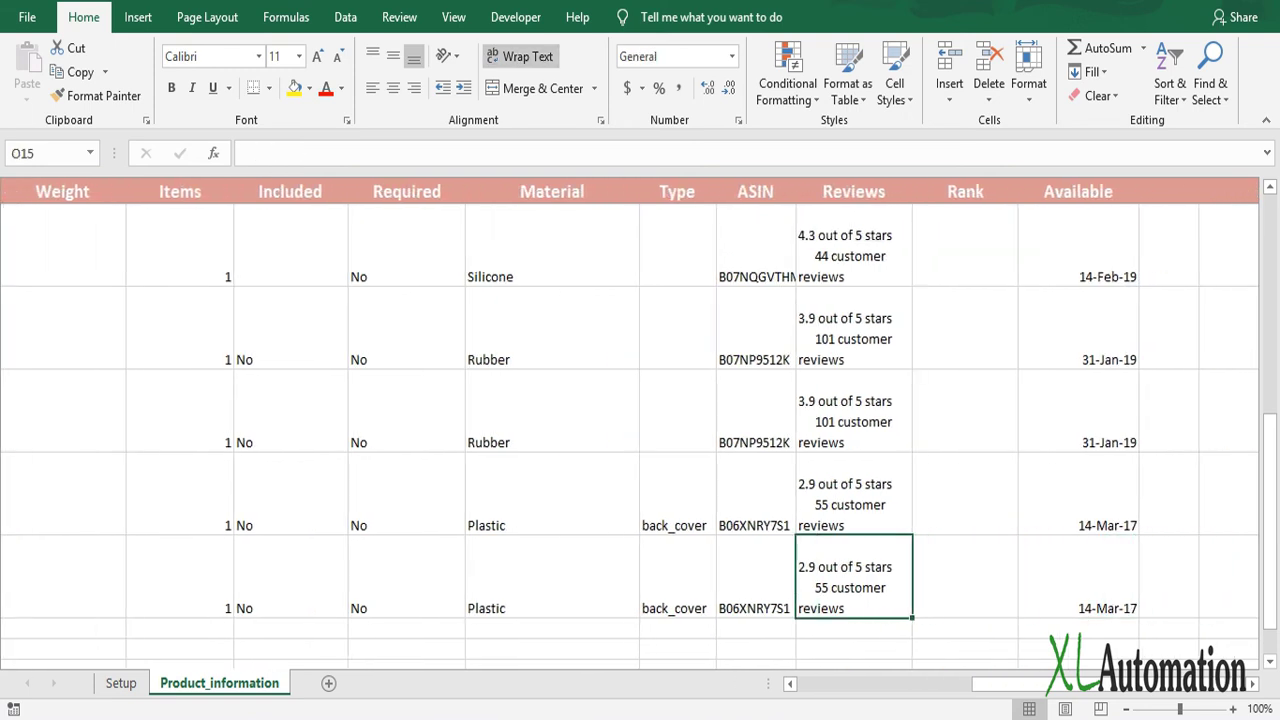
pyautogui.press('F2')
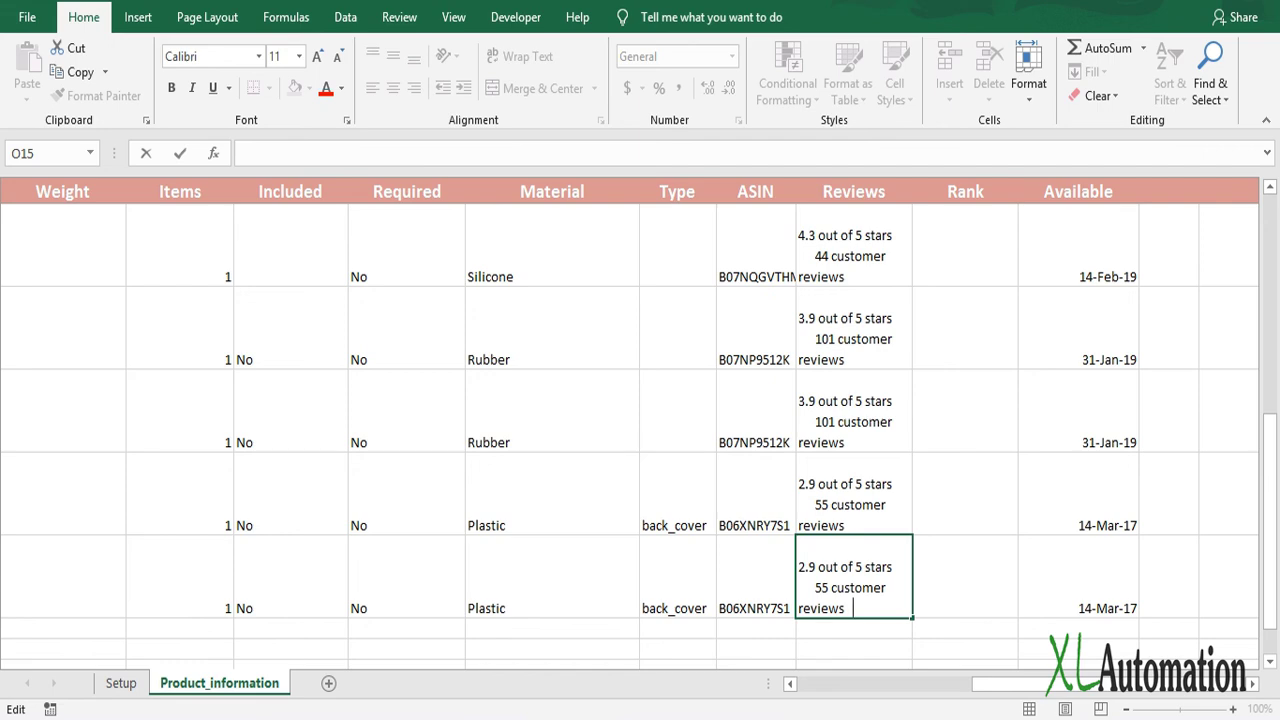
pyautogui.press('Escape')
# Step: Review the last theStyleO row from ASIN back to the Brand cell
pyautogui.press('Left')
pyautogui.press('Left')
pyautogui.press('Left')
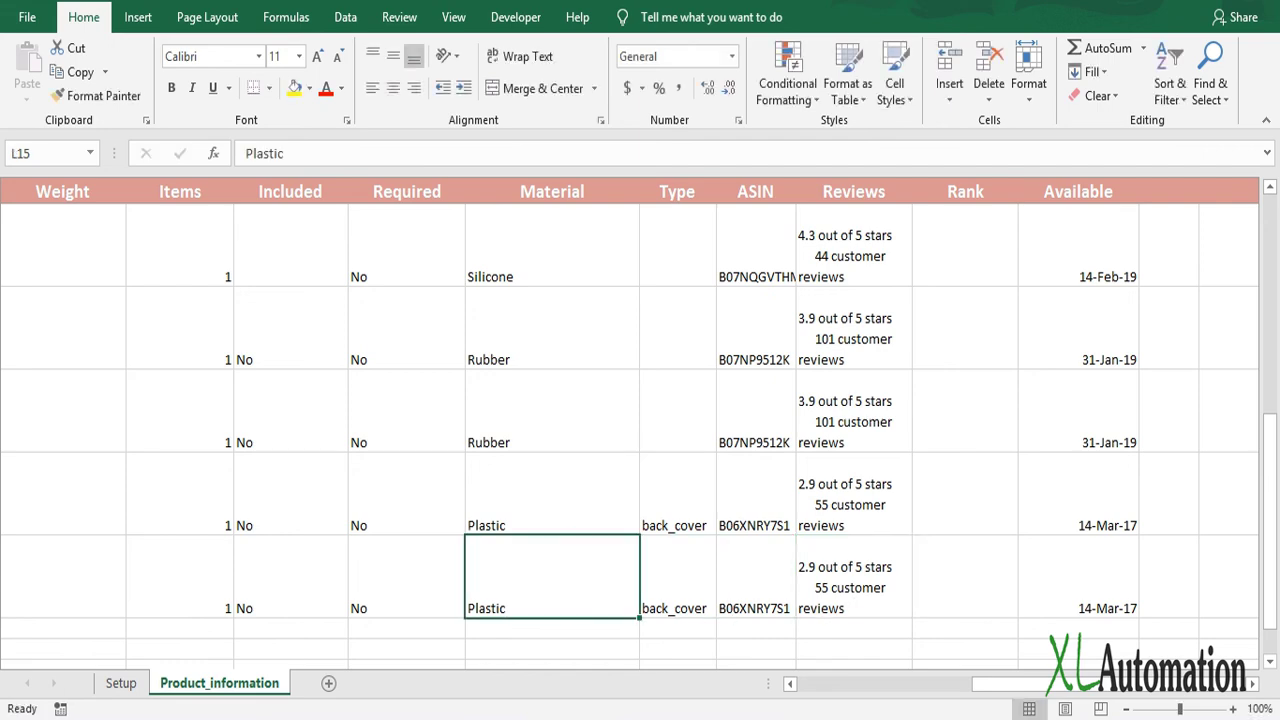
pyautogui.press('Left')
pyautogui.press('Left')
pyautogui.press('Left')
pyautogui.press('Left')
pyautogui.press('Left')
pyautogui.press('Left')
pyautogui.press('Left')
pyautogui.press('Left')
pyautogui.press('Left')
pyautogui.press('Left')
pyautogui.press('Left')
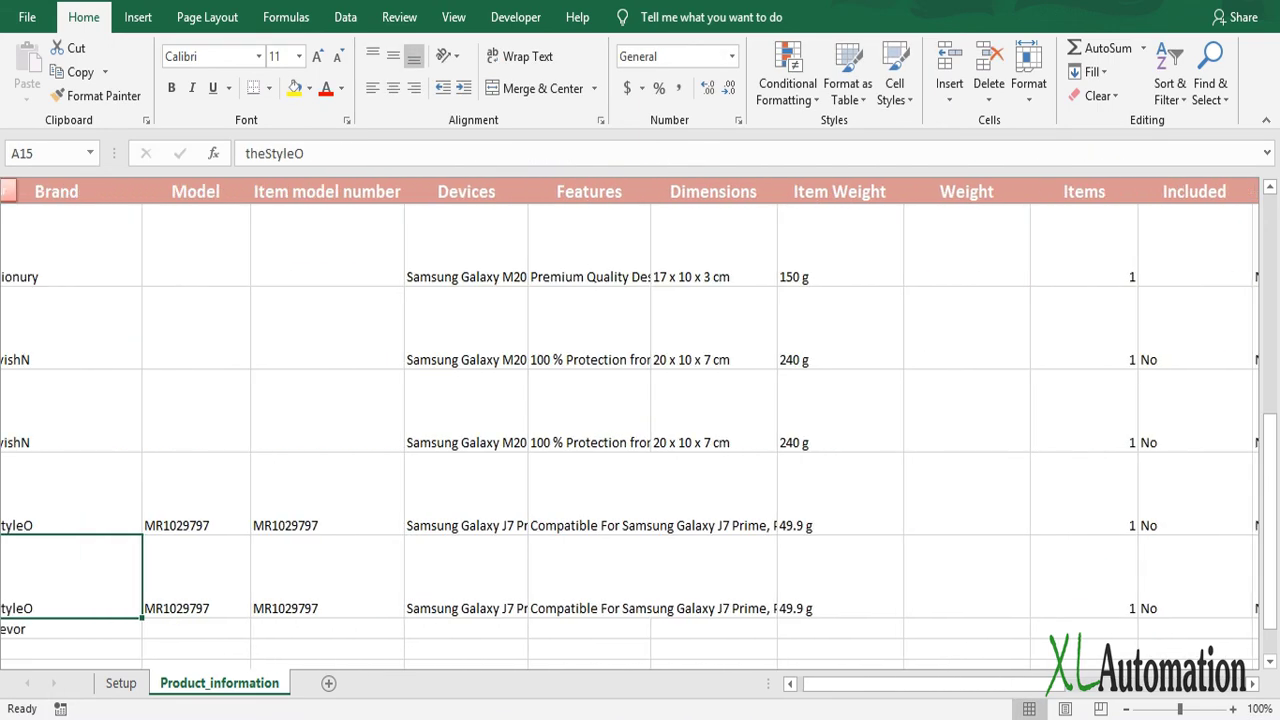
# Step: Clear the collected product data from the Product_information sheet and go back to the Setup sheet
pyautogui.hotkey('ctrl', 'Up')
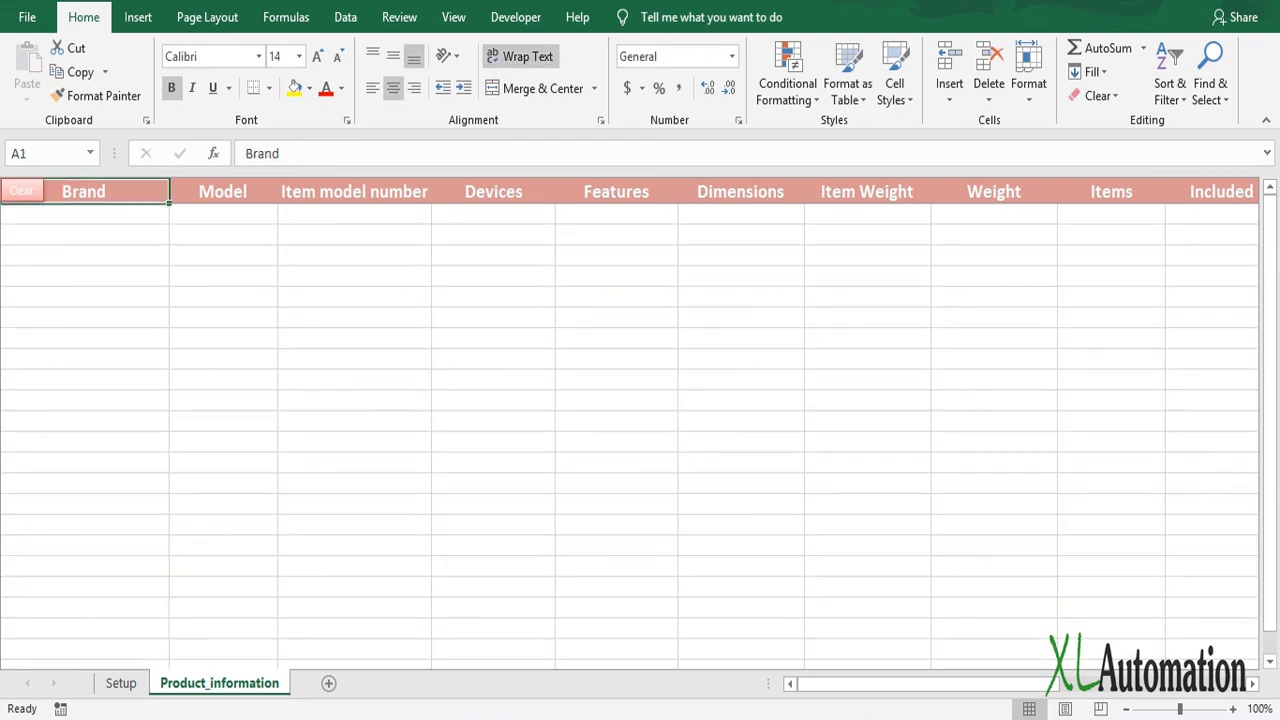
pyautogui.click(121, 683)
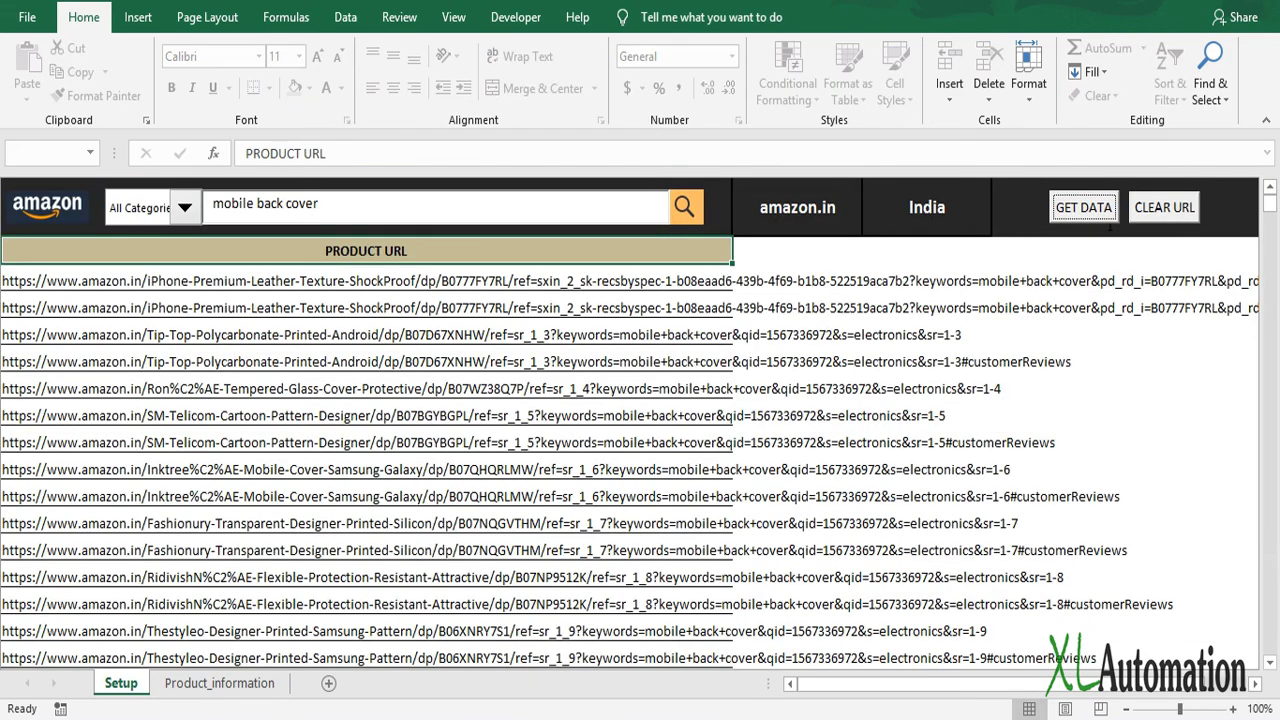